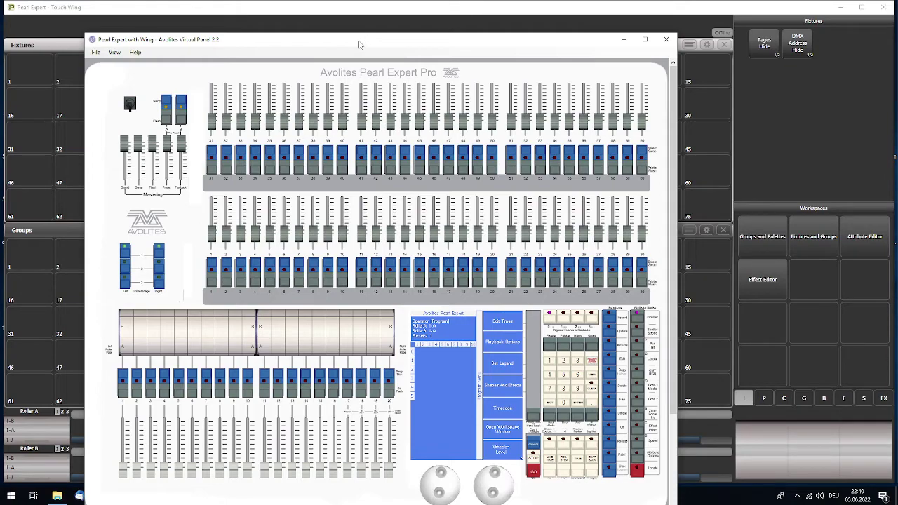
Step: Arrange the console and Touch Wing windows, then leave system settings for the main screen
drag(359, 44, 377, 28)
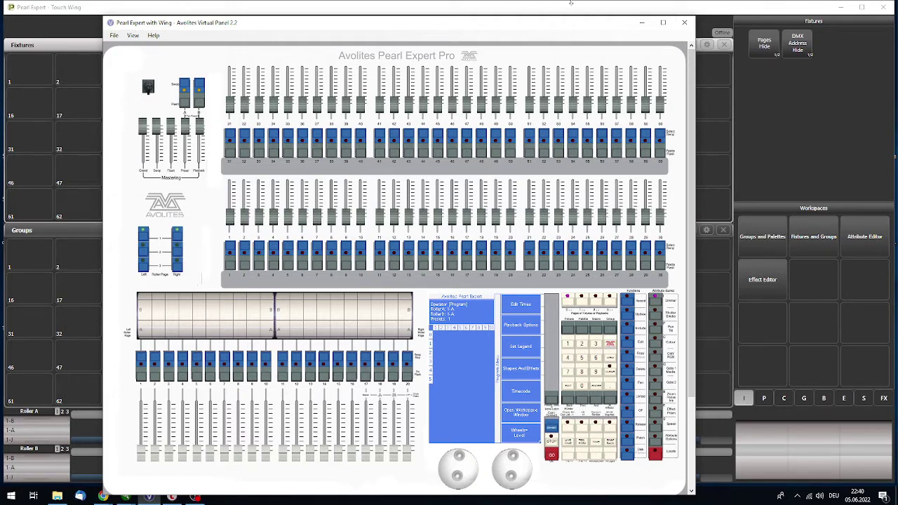
click(751, 13)
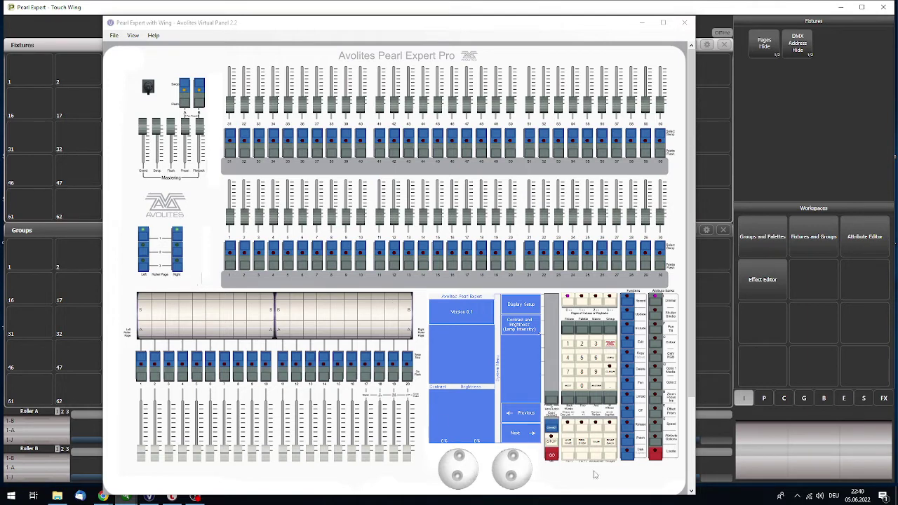
click(531, 437)
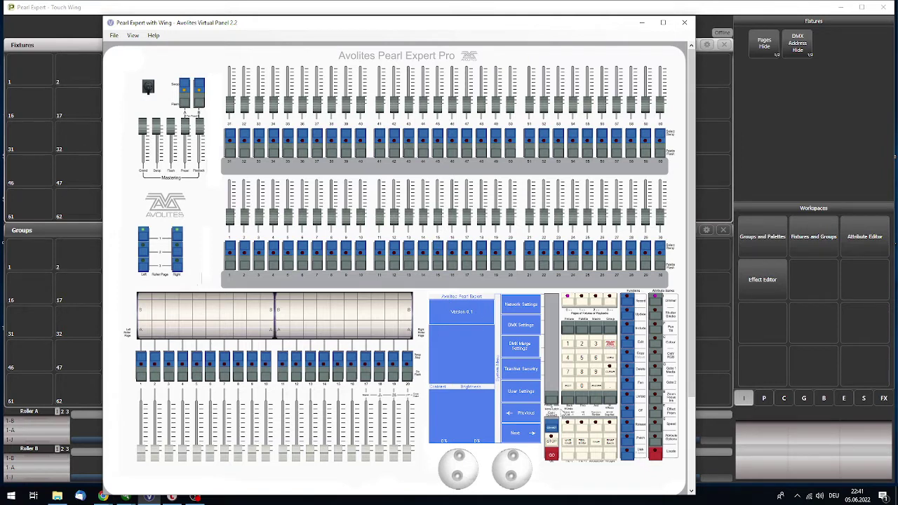
click(567, 387)
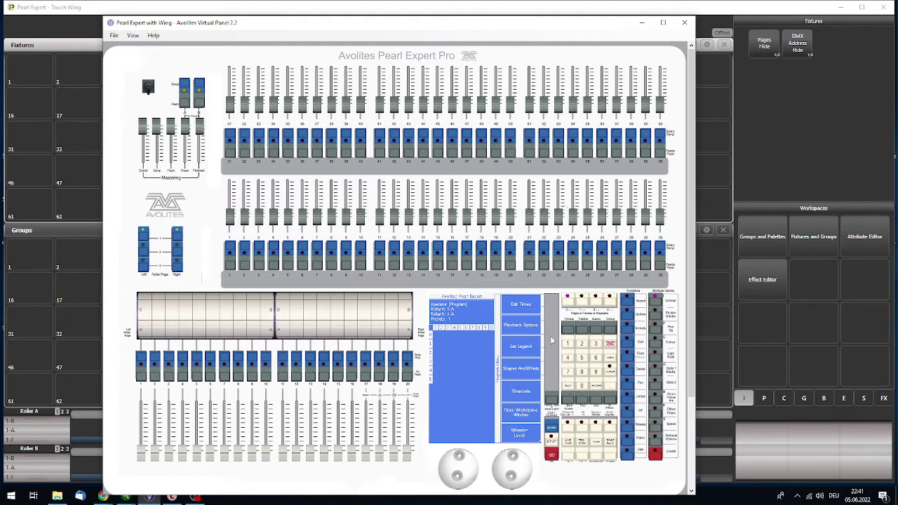
Step: Patch four dimmers into the first fixture cells at addresses 1.1–1.4
click(627, 442)
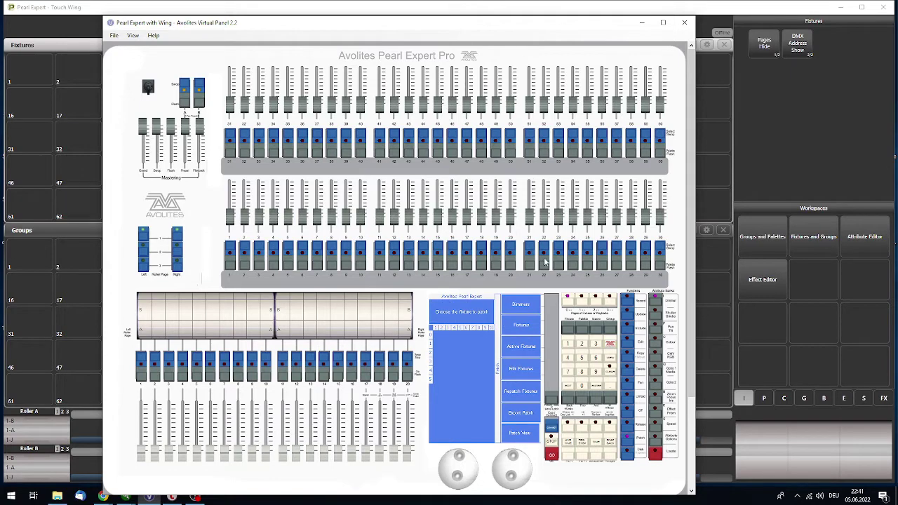
click(524, 309)
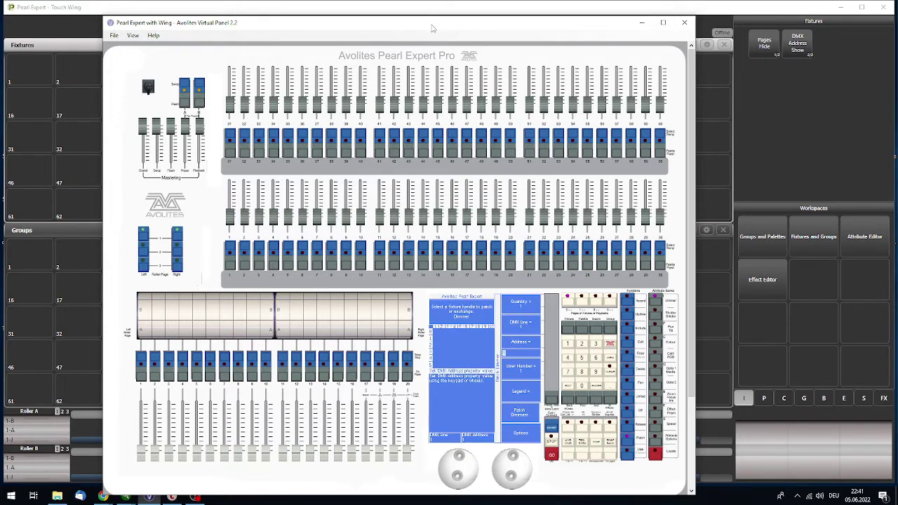
drag(432, 28, 615, 91)
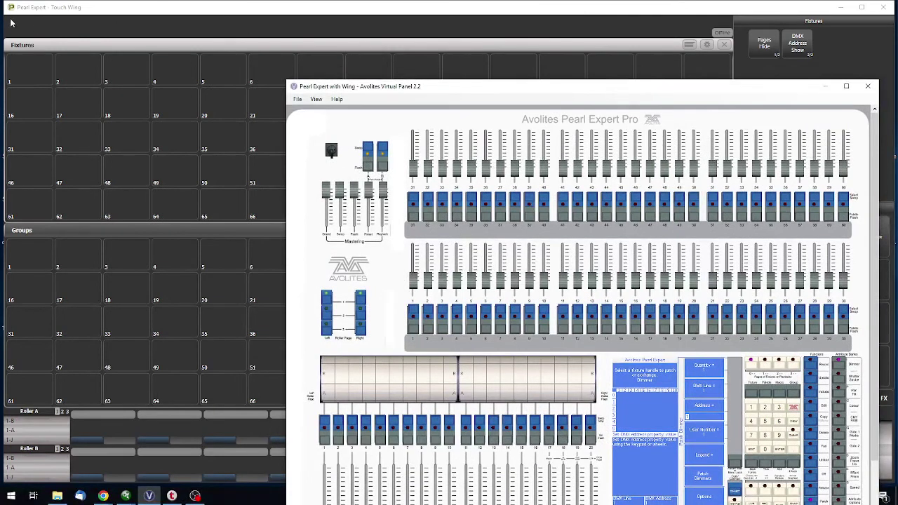
drag(16, 69, 193, 80)
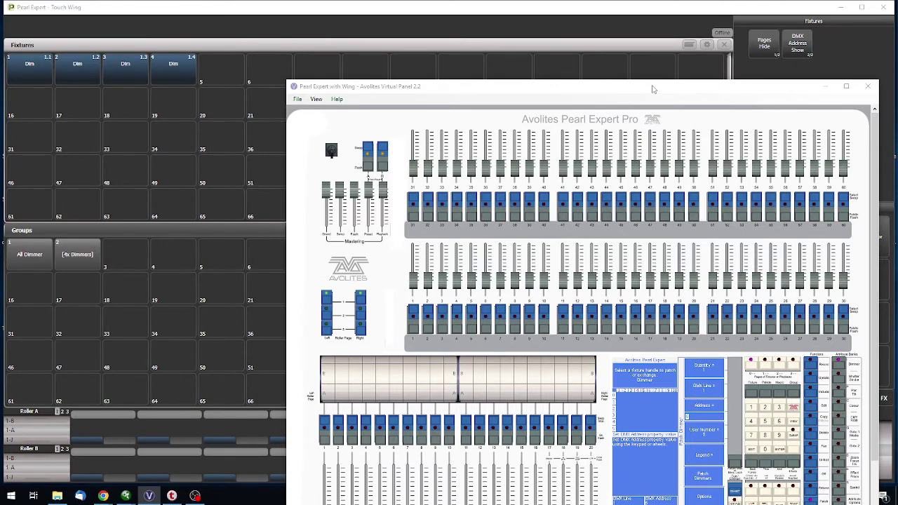
drag(652, 89, 411, 62)
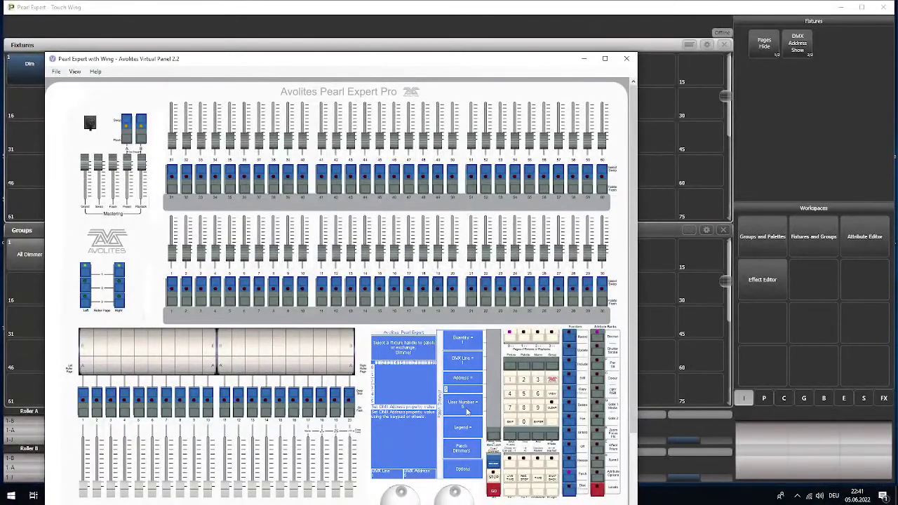
Step: Search fixture manufacturers for 'robe' and select Robe
click(510, 423)
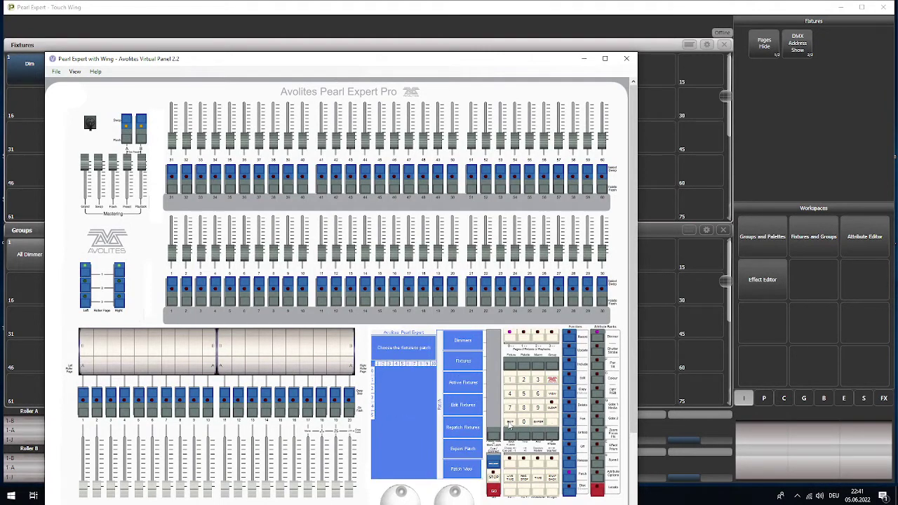
click(463, 362)
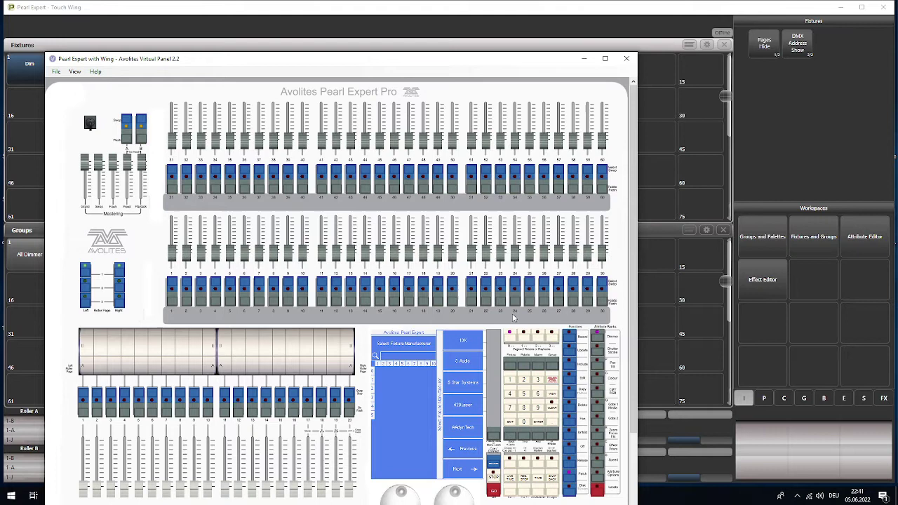
click(463, 9)
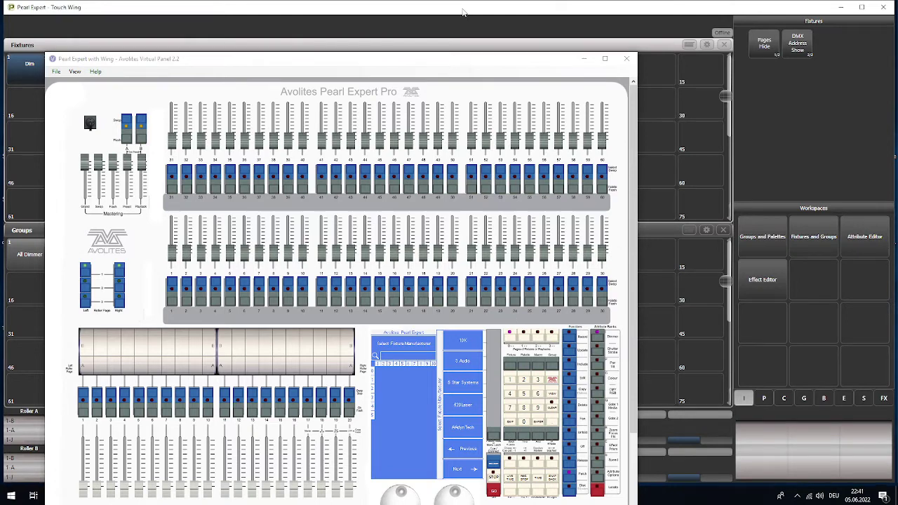
text(robe)
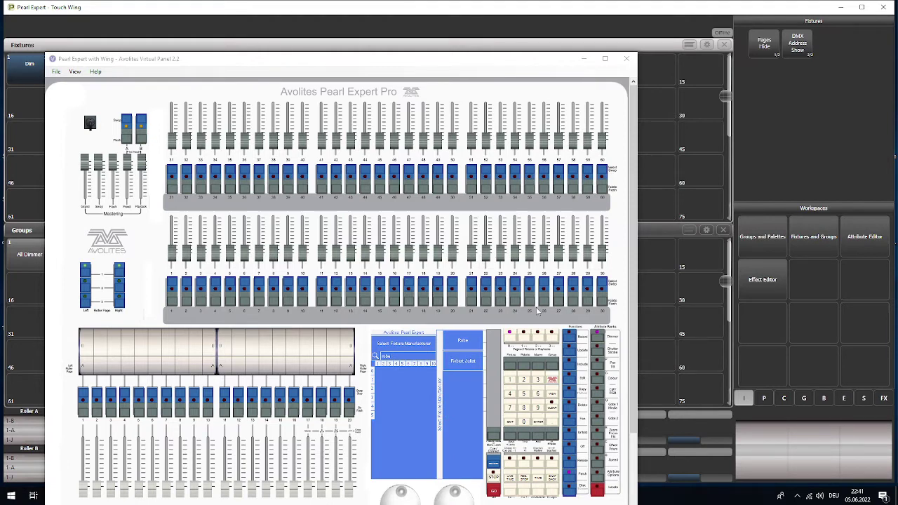
click(461, 342)
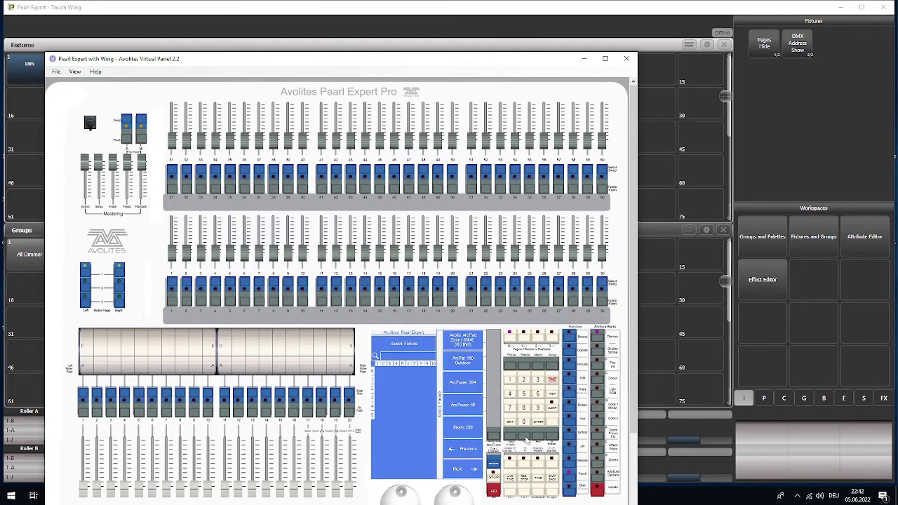
Step: Page through Robe's fixture list to the page showing ColorSpot 1200 AT
click(469, 477)
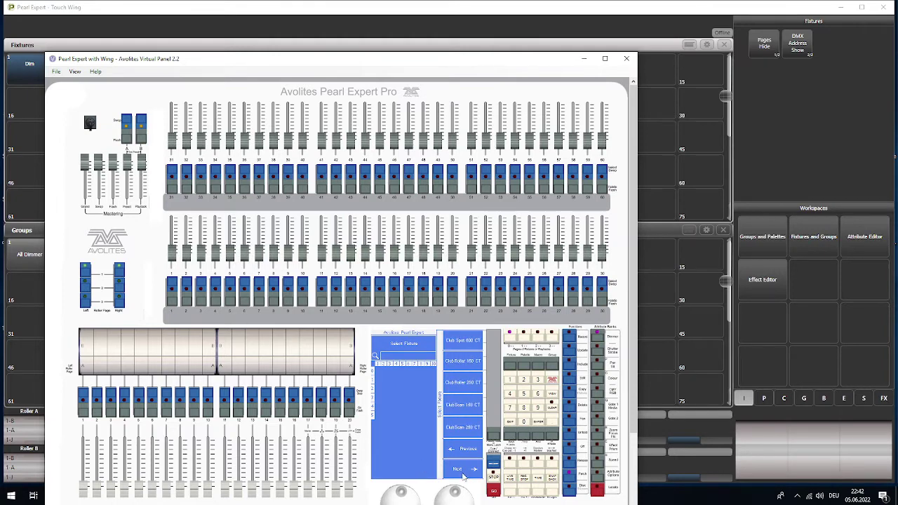
click(461, 476)
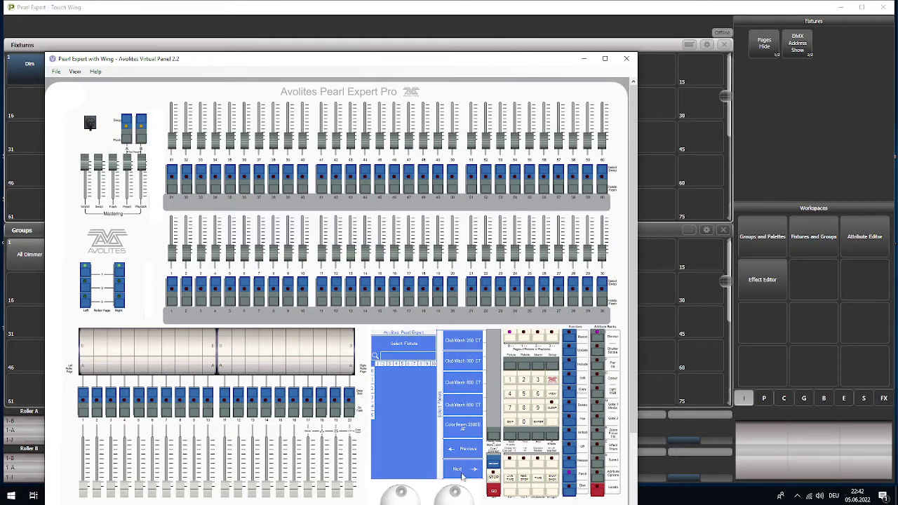
click(462, 476)
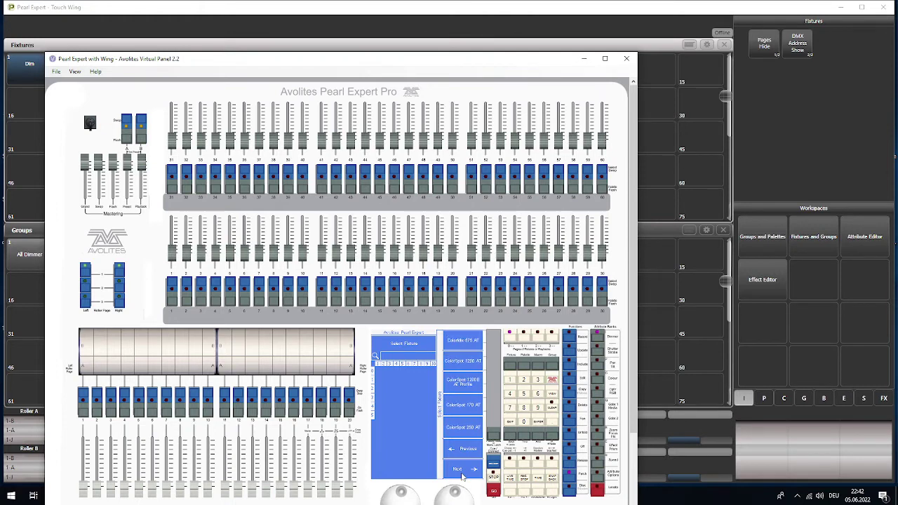
click(461, 476)
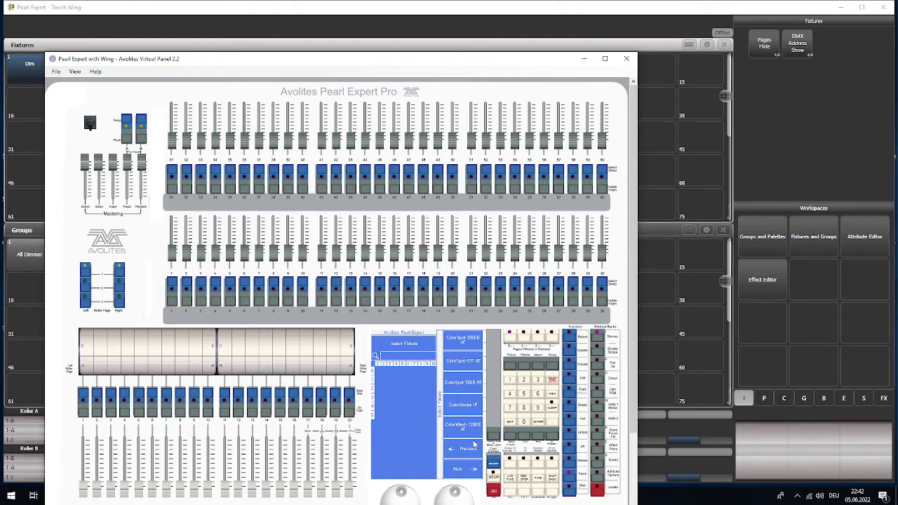
click(466, 449)
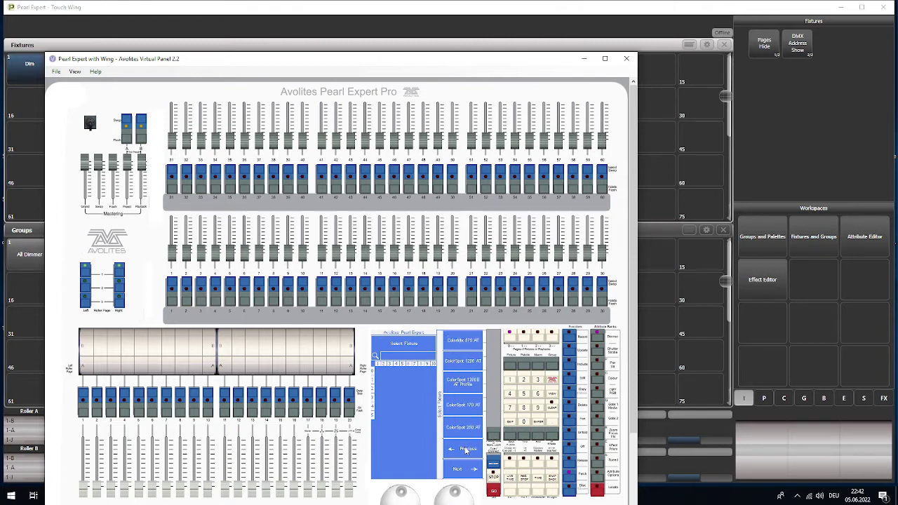
Step: Patch four ColorSpot 1200 AT in Mode 1 (24 DMX) into empty cells 12–15
click(473, 367)
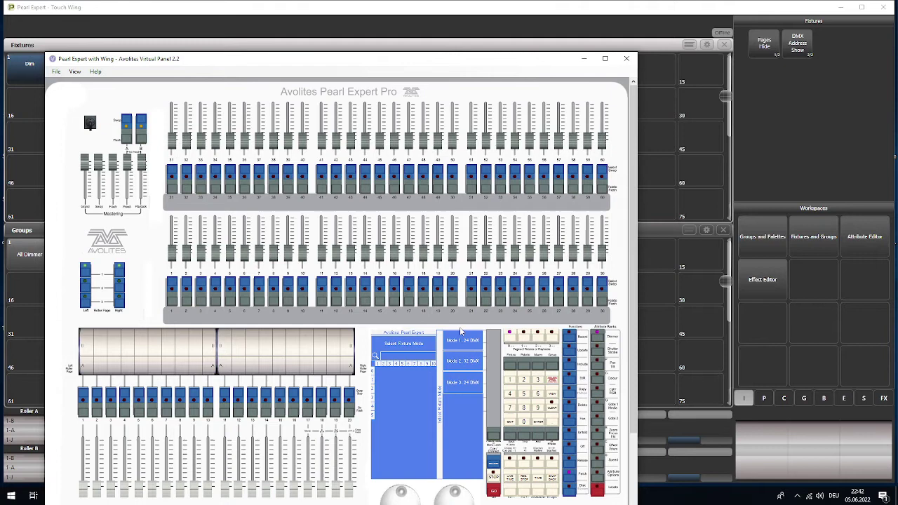
click(473, 342)
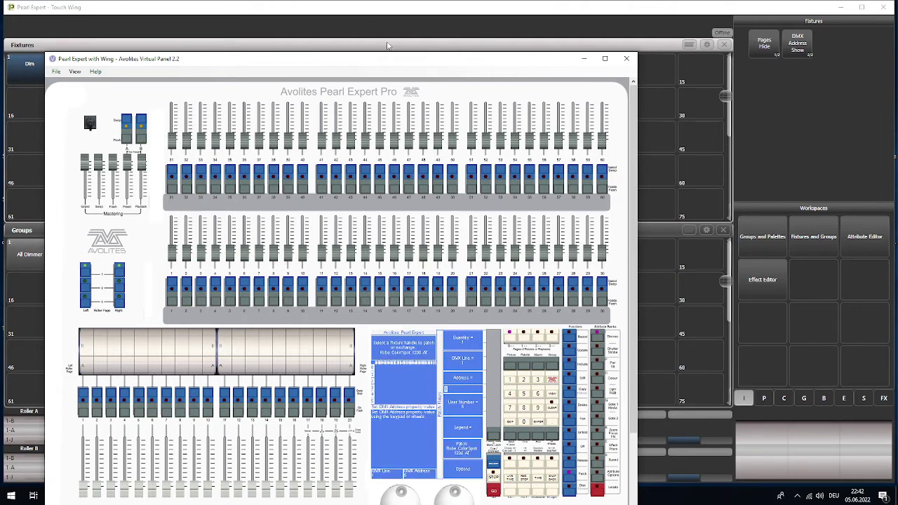
drag(393, 62, 385, 181)
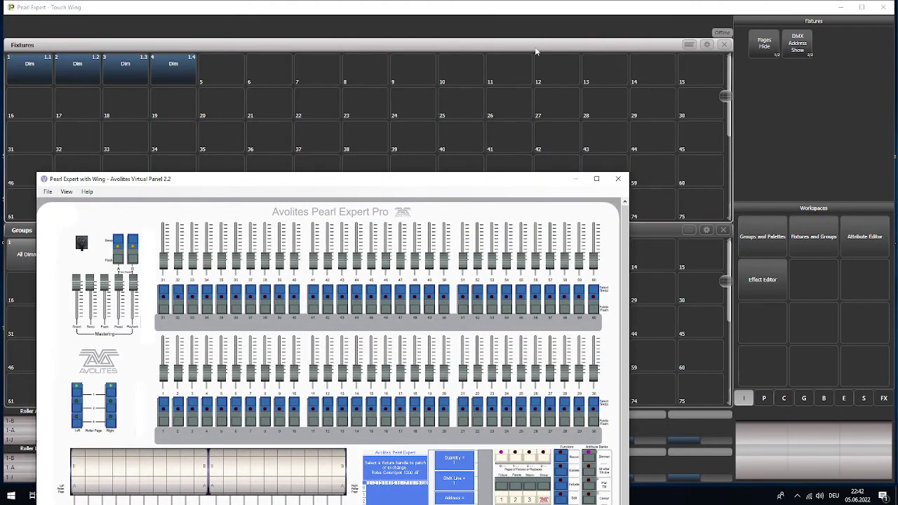
click(573, 73)
drag(574, 73, 704, 74)
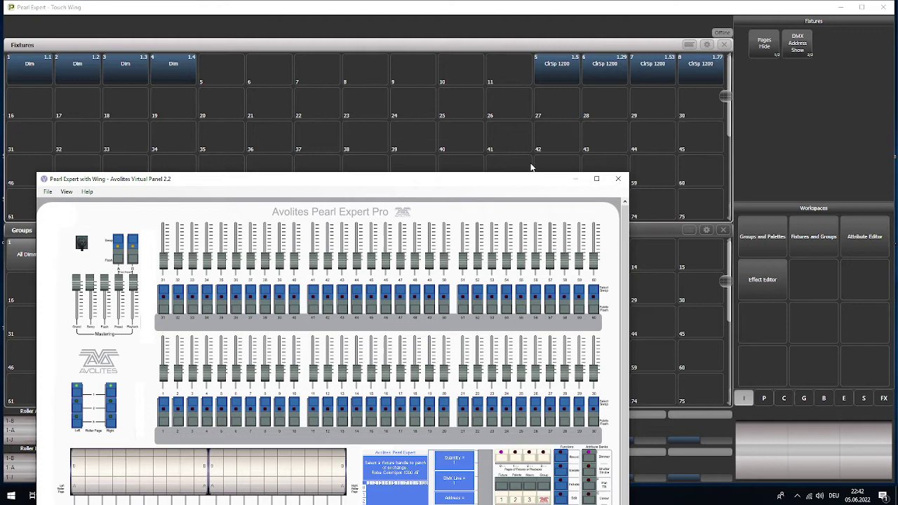
drag(525, 182, 380, 87)
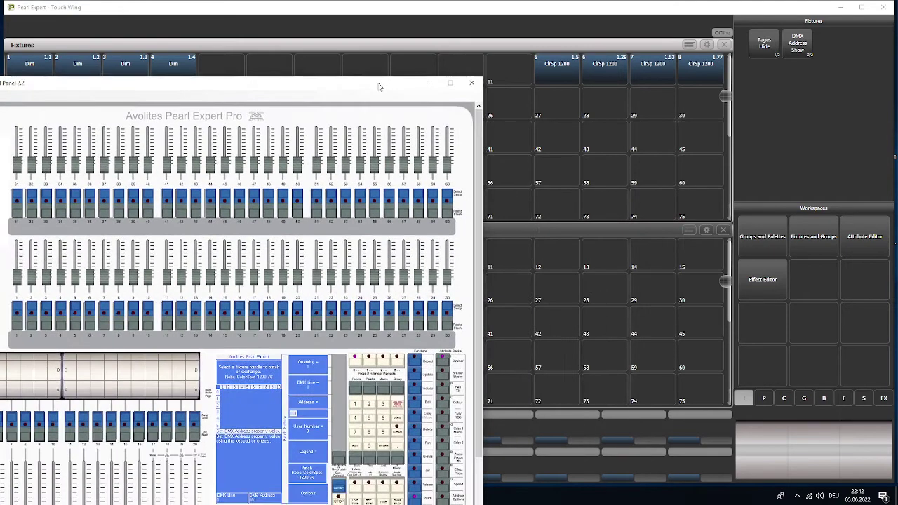
Step: Back out to the main menu and open Visualiser from the workspace window list
click(355, 448)
click(355, 449)
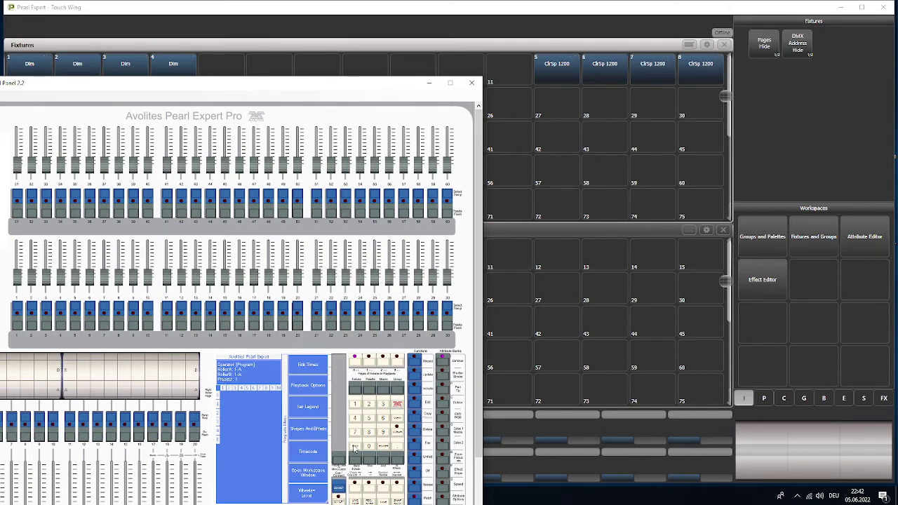
click(307, 476)
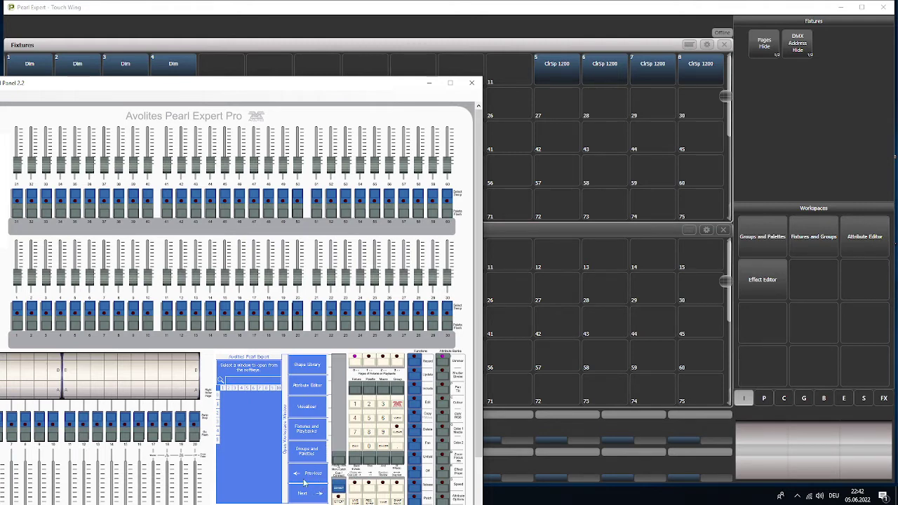
click(310, 476)
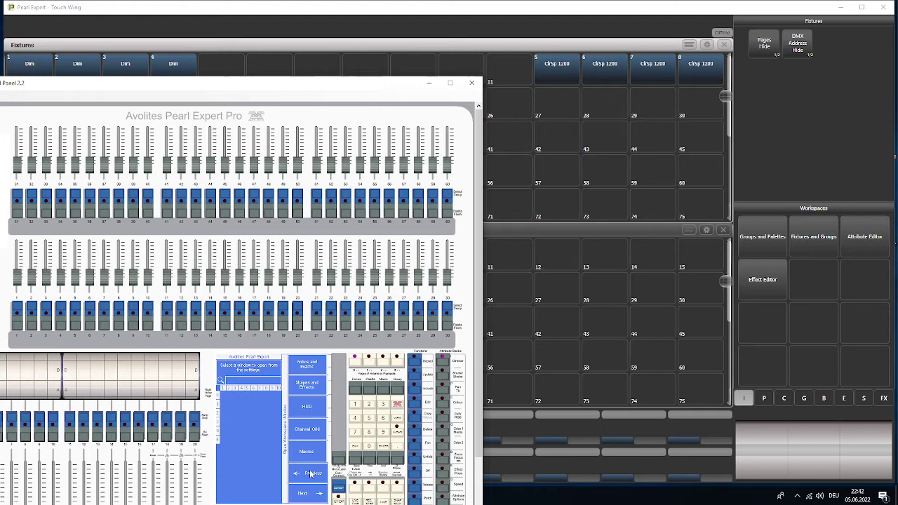
click(312, 475)
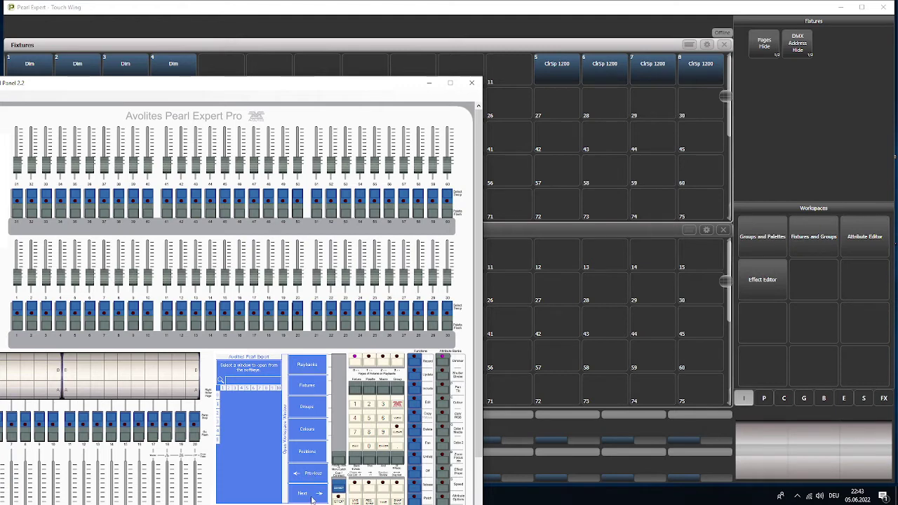
click(315, 496)
click(315, 495)
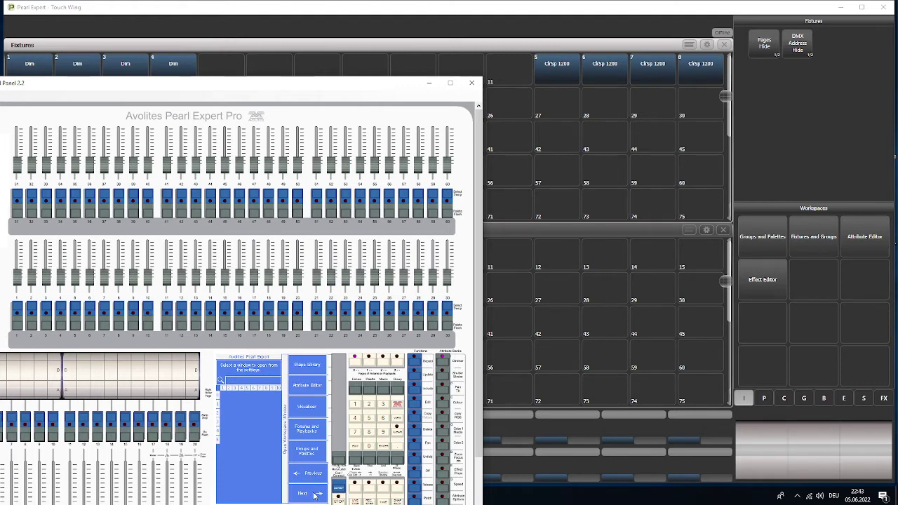
click(305, 413)
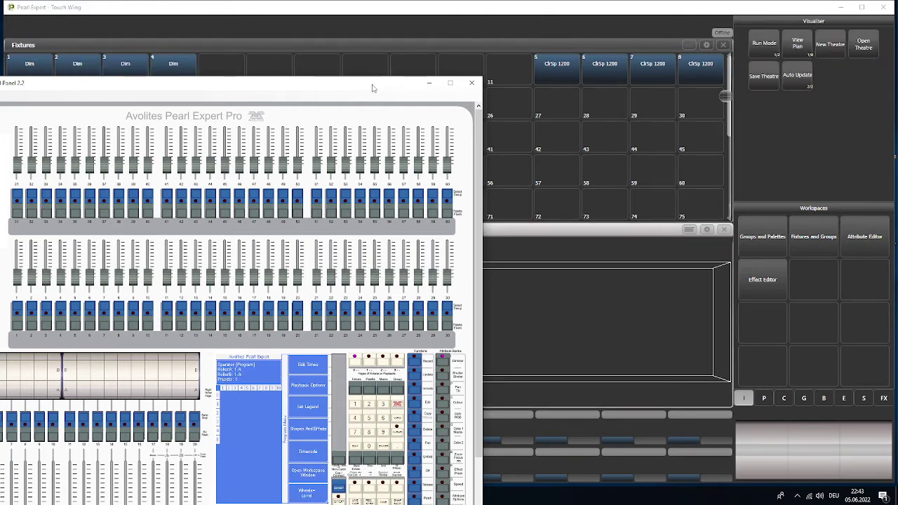
drag(369, 90, 206, 272)
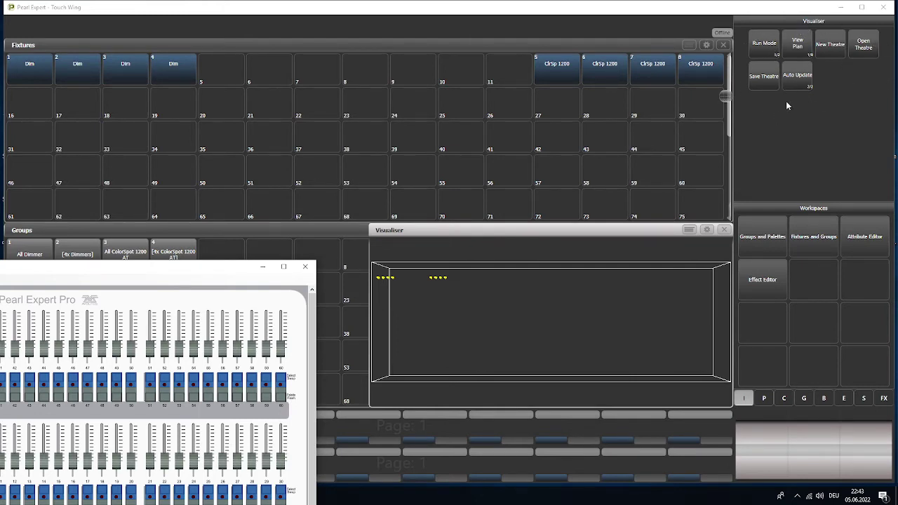
click(799, 45)
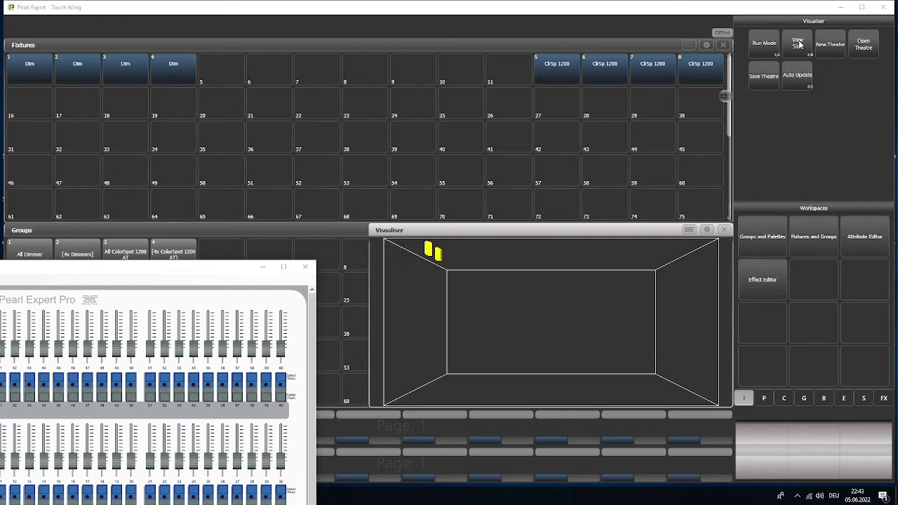
click(800, 45)
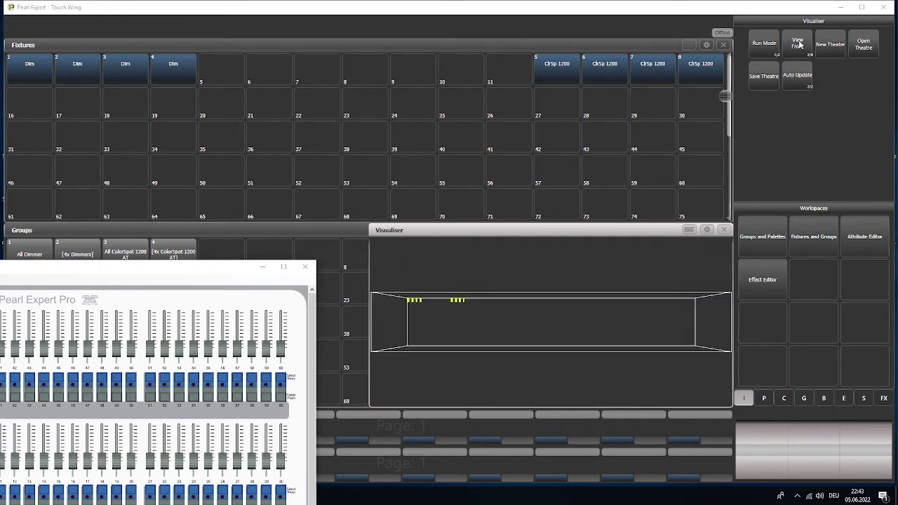
click(799, 45)
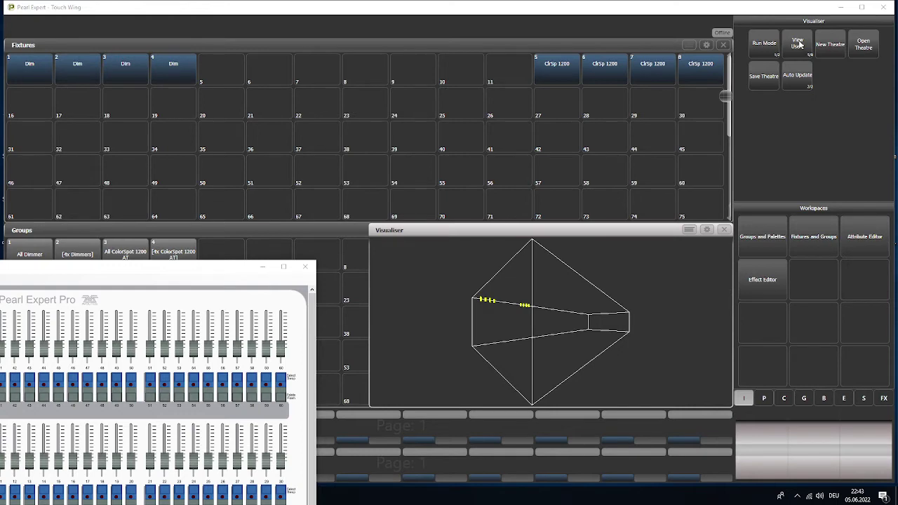
click(798, 43)
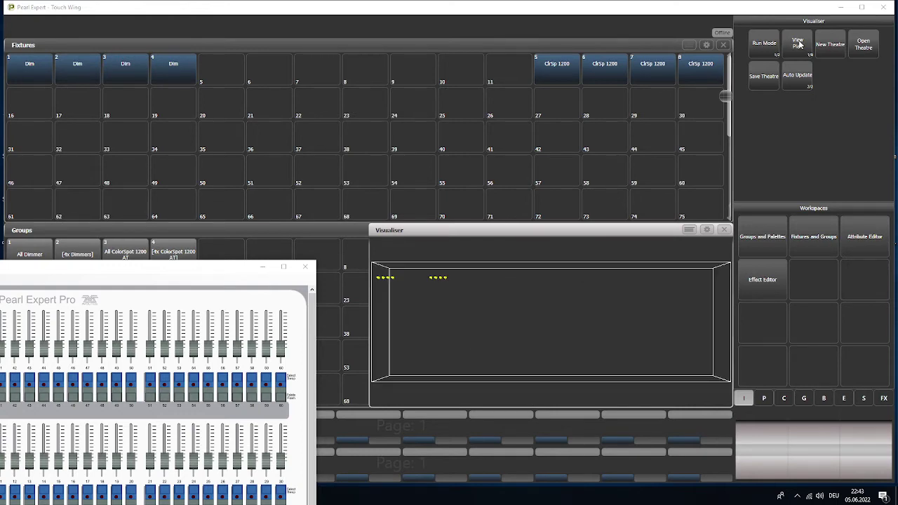
Step: Enter Design Mode and zoom onto the boxed fixtures in the Visualiser
click(763, 45)
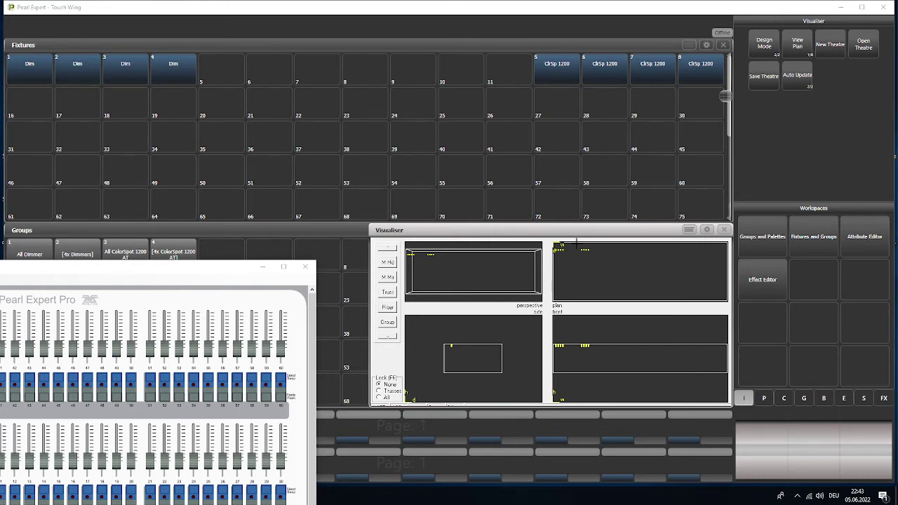
drag(578, 244, 595, 259)
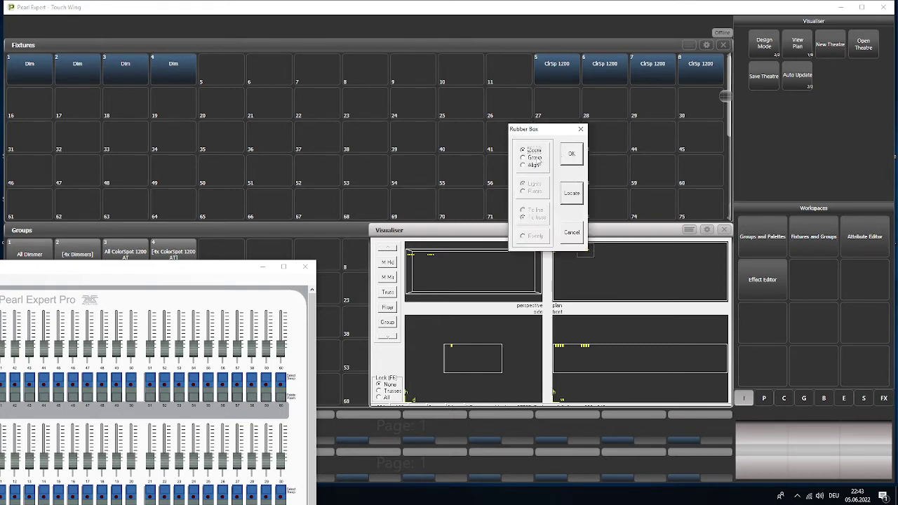
click(574, 158)
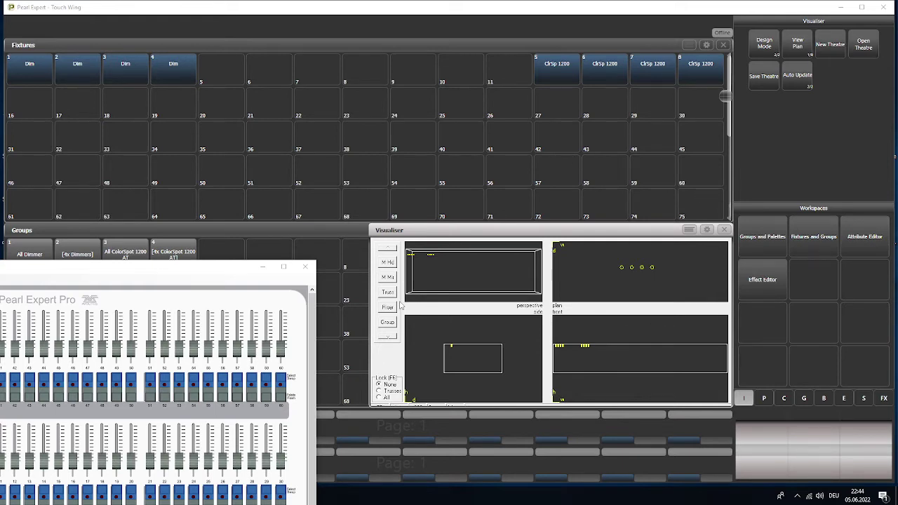
Step: Group the four ColorSpots and drag them to the right side of the stage
drag(424, 252, 437, 261)
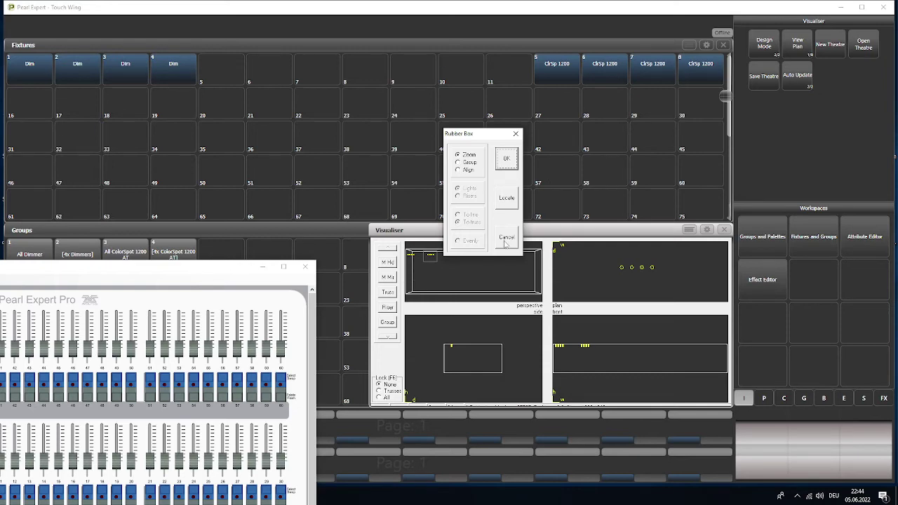
click(462, 162)
click(506, 160)
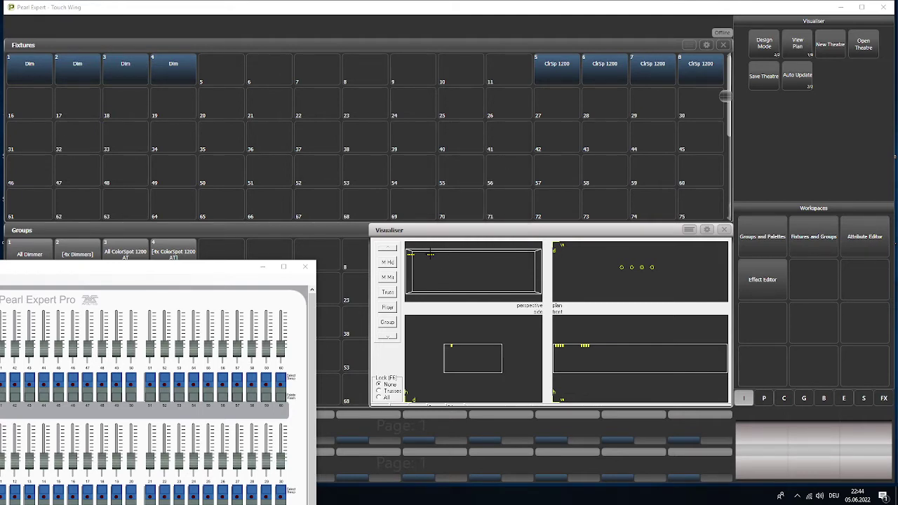
drag(430, 254, 431, 257)
click(431, 252)
click(496, 254)
Step: In Run Mode, set dimmers 1–4 to 100% intensity and view the stage from the front
click(765, 44)
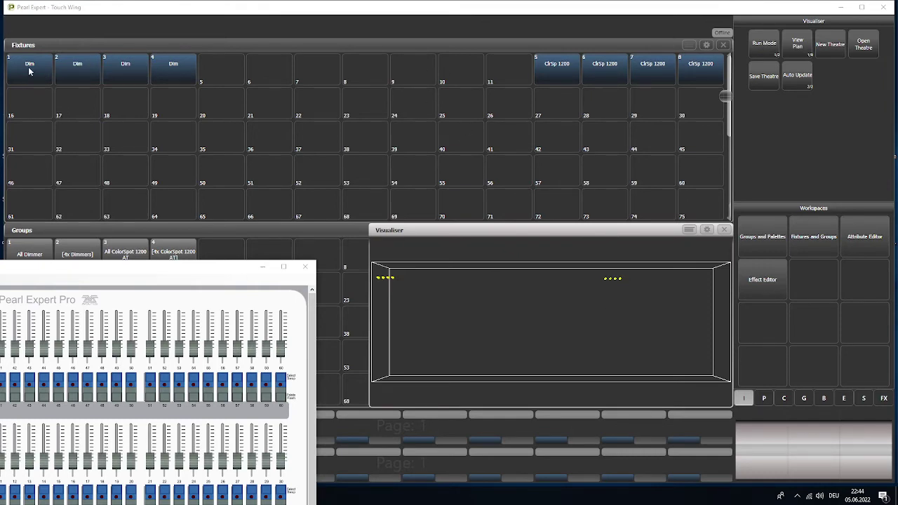
drag(30, 70, 185, 86)
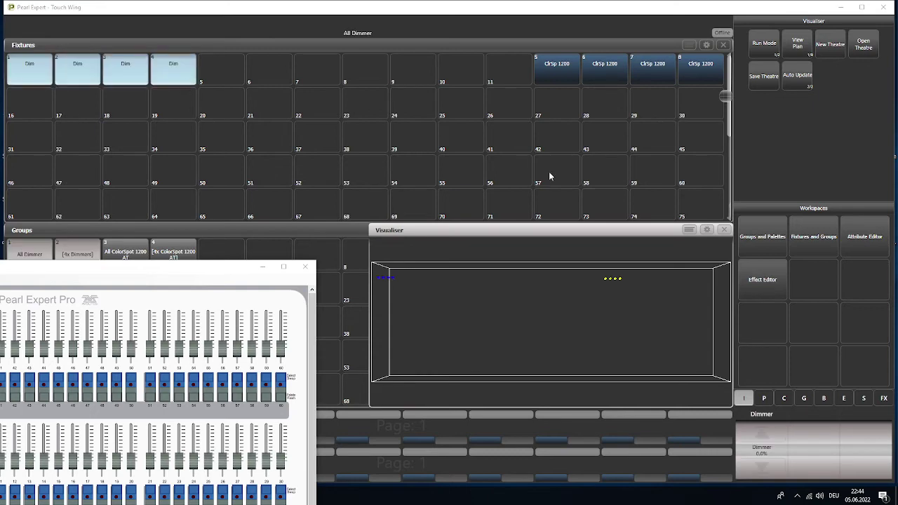
click(761, 442)
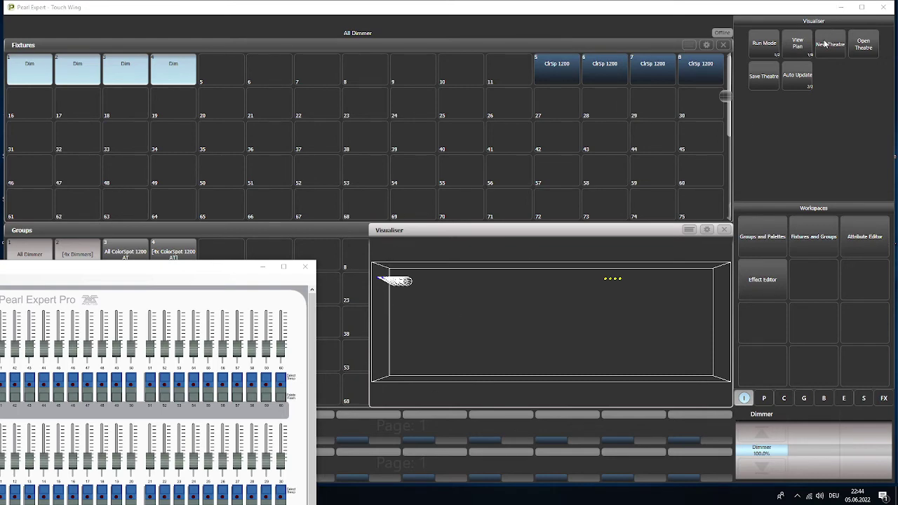
click(798, 44)
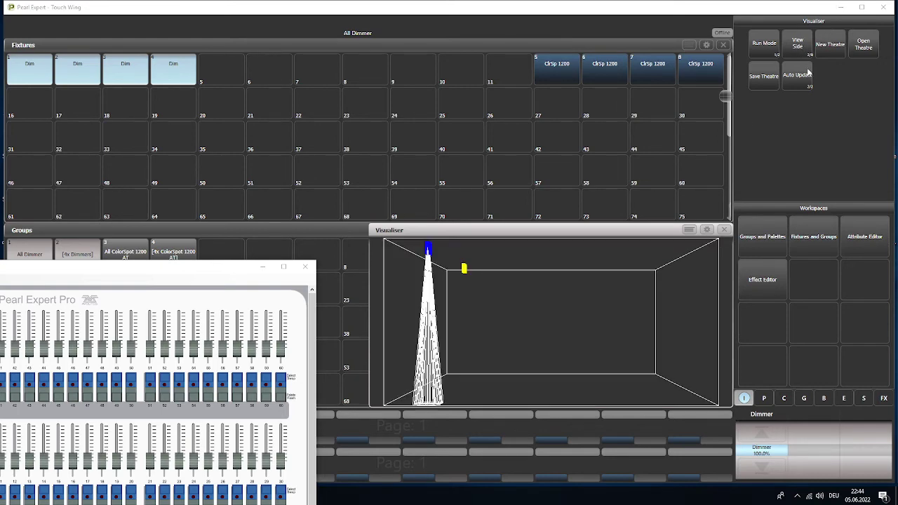
click(809, 73)
click(808, 73)
click(798, 45)
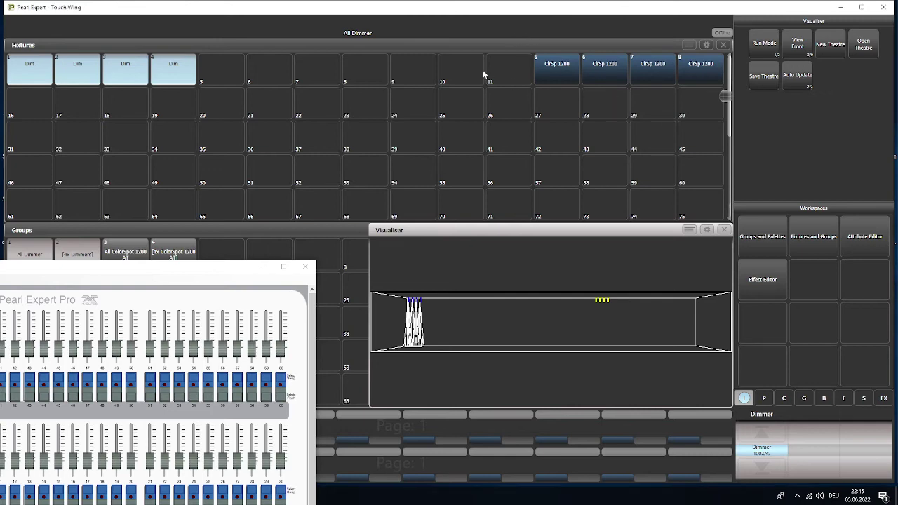
Step: Select ColorSpot fixtures 5–8 and set their Dimmer to 100%
click(542, 73)
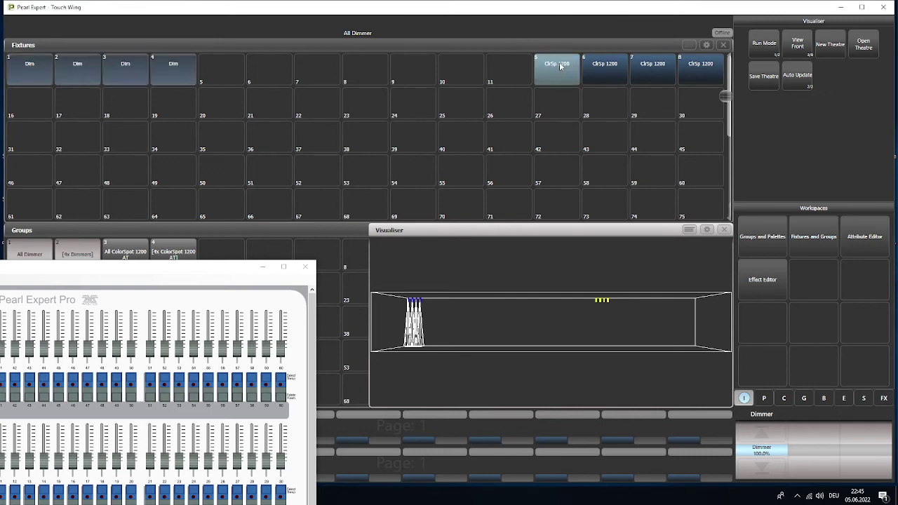
click(600, 74)
click(653, 73)
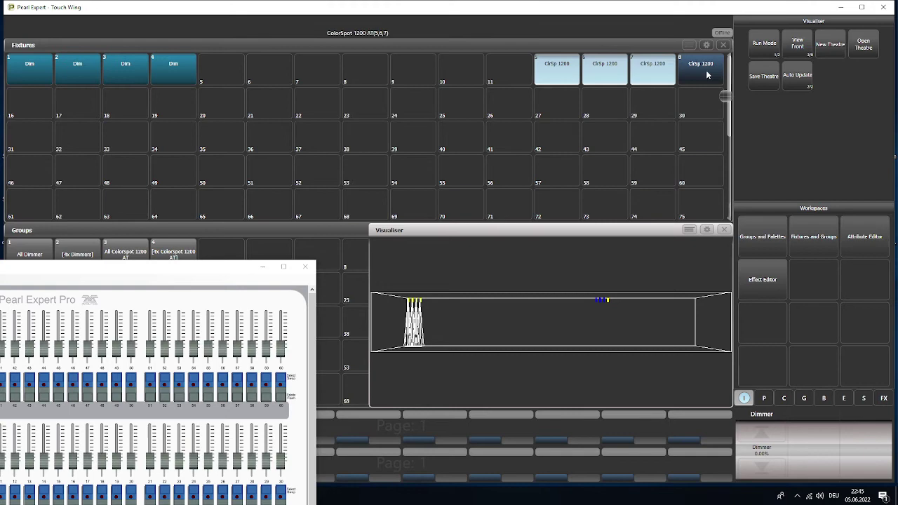
click(712, 75)
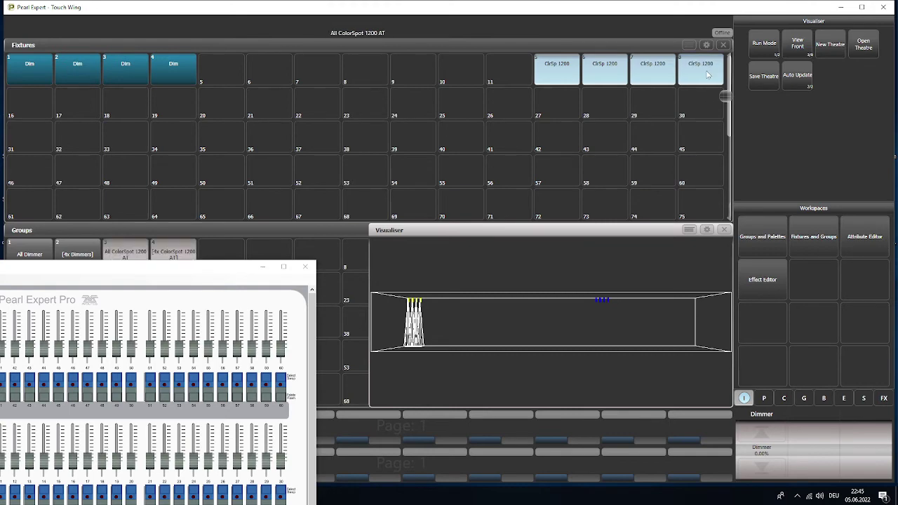
click(765, 435)
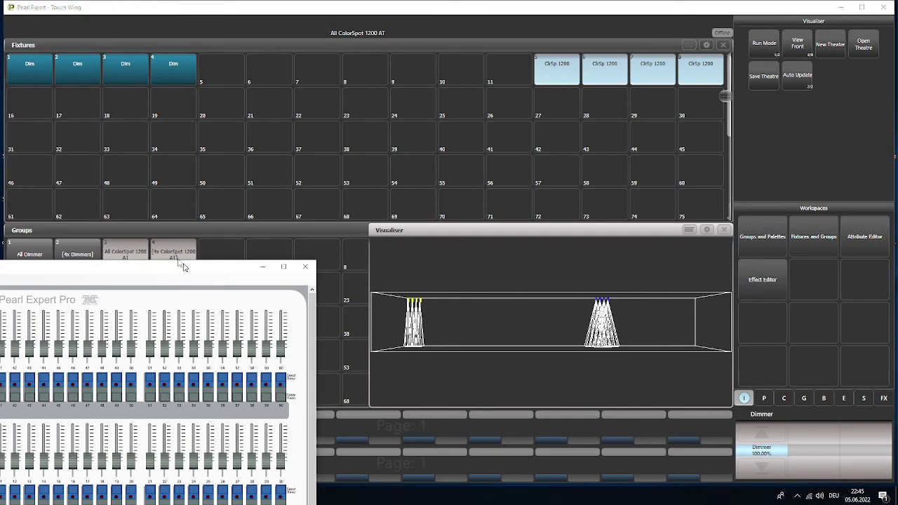
drag(180, 264, 190, 61)
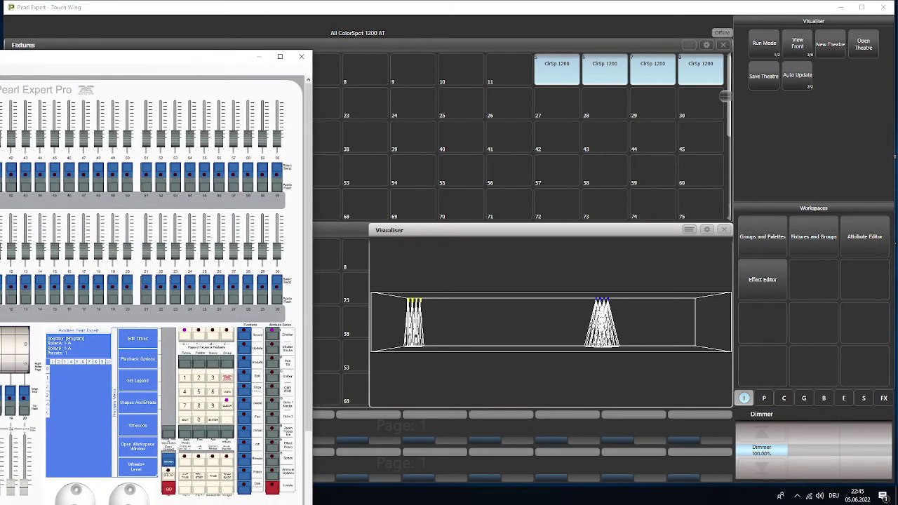
Step: Show the Pan/Tilt attributes at 50% and scroll the console to its trackballs
click(763, 403)
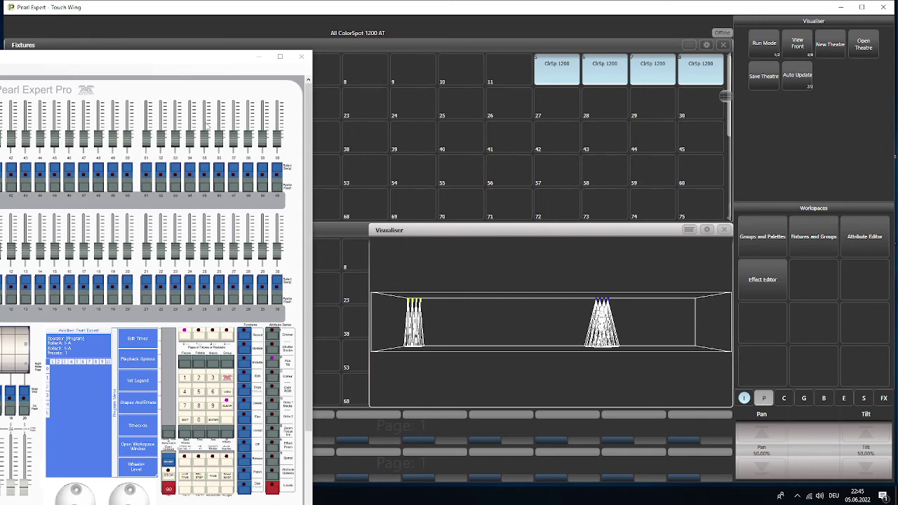
drag(182, 59, 180, 1)
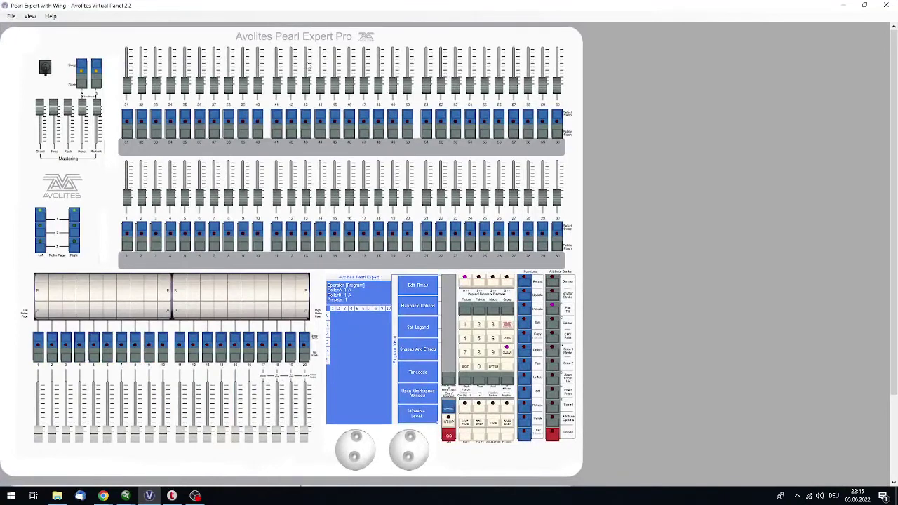
double_click(352, 8)
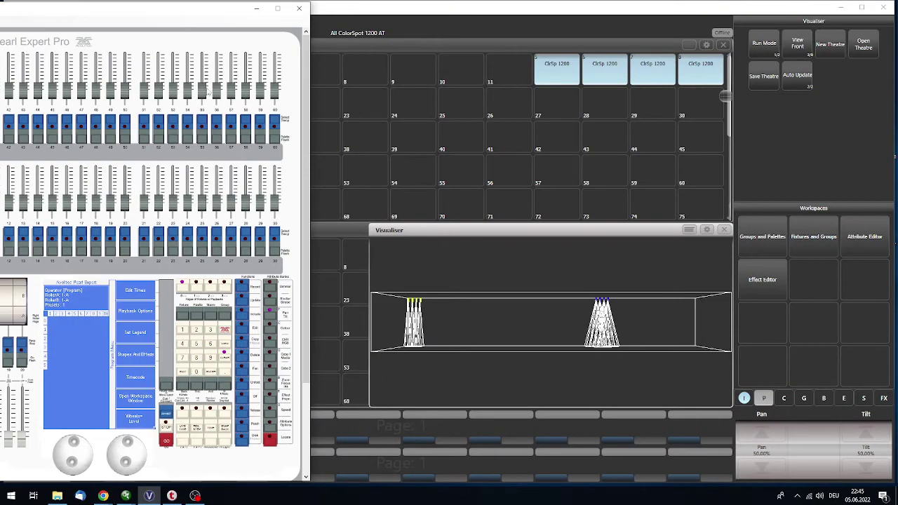
drag(133, 465, 133, 455)
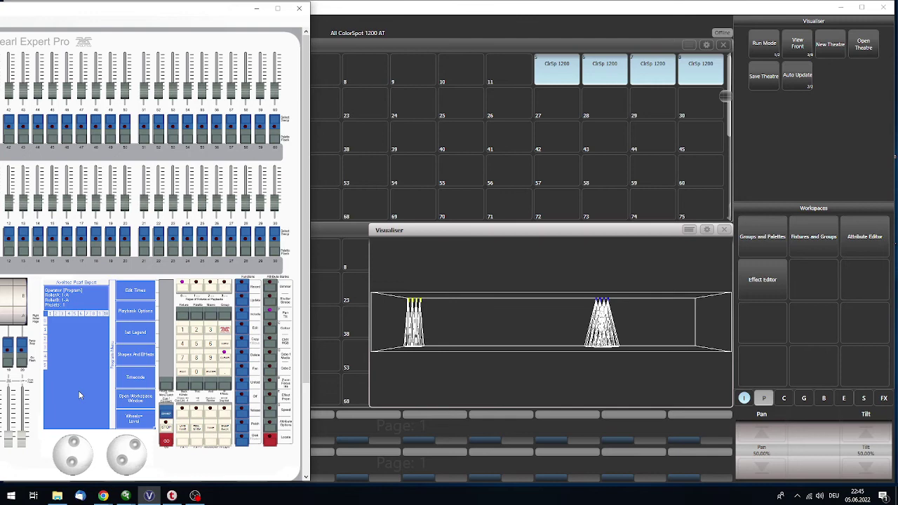
drag(67, 446, 332, 469)
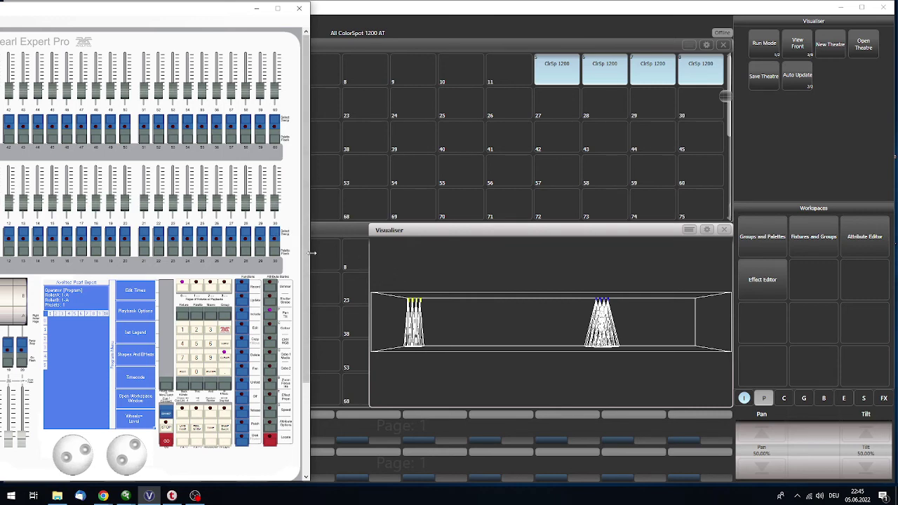
drag(308, 252, 320, 329)
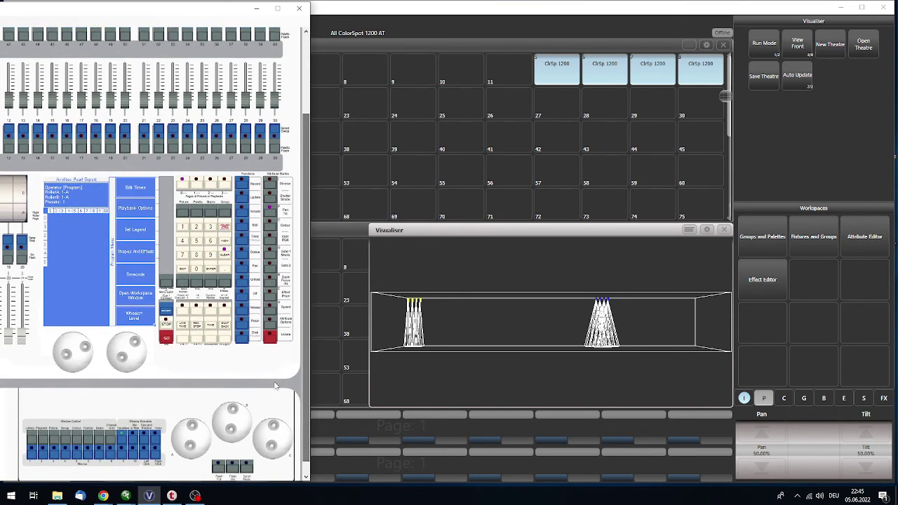
Step: Roll the trackballs to set the ColorSpots to Pan 58.78% and Tilt 31.41%
mouse_move(275, 426)
mouse_down()
mouse_move(278, 440)
mouse_move(260, 440)
mouse_move(280, 428)
mouse_move(274, 437)
mouse_up()
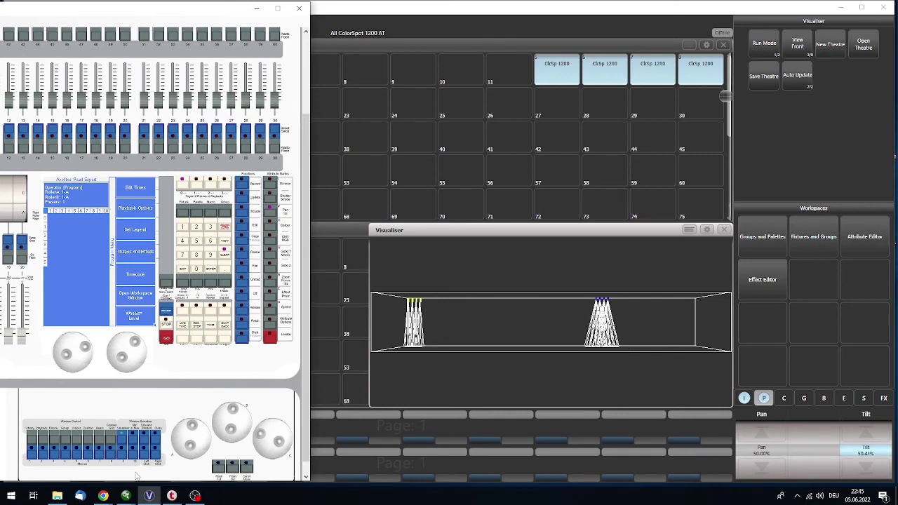
mouse_move(182, 440)
mouse_down()
mouse_move(191, 425)
mouse_move(197, 433)
mouse_move(191, 450)
mouse_move(187, 432)
mouse_move(181, 436)
mouse_up()
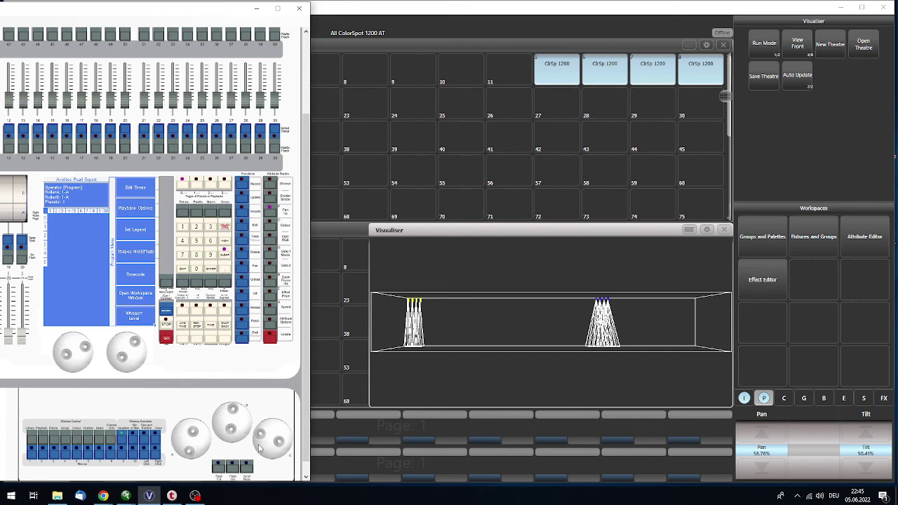
mouse_move(280, 444)
mouse_down()
mouse_move(261, 435)
mouse_move(264, 424)
mouse_move(282, 444)
mouse_up()
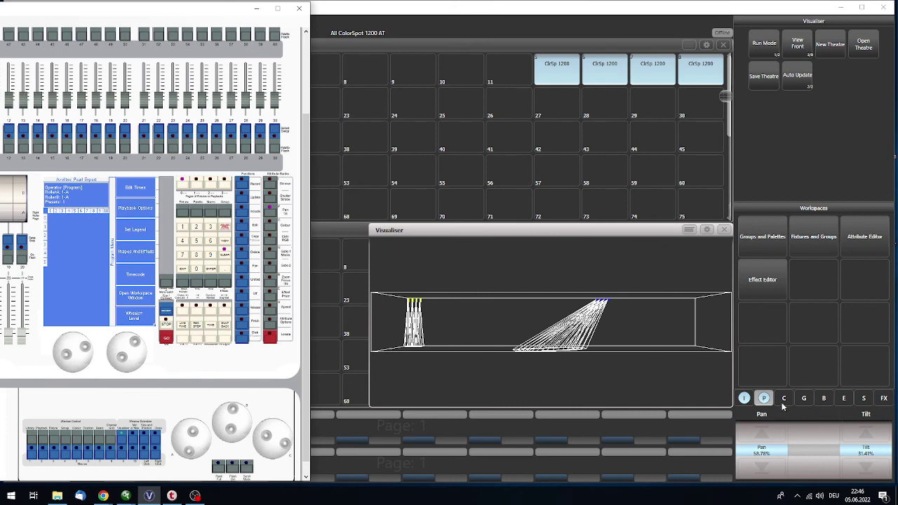
Step: Switch to the CMY colour page and raise Magenta C-Mix to 44.9%
click(784, 399)
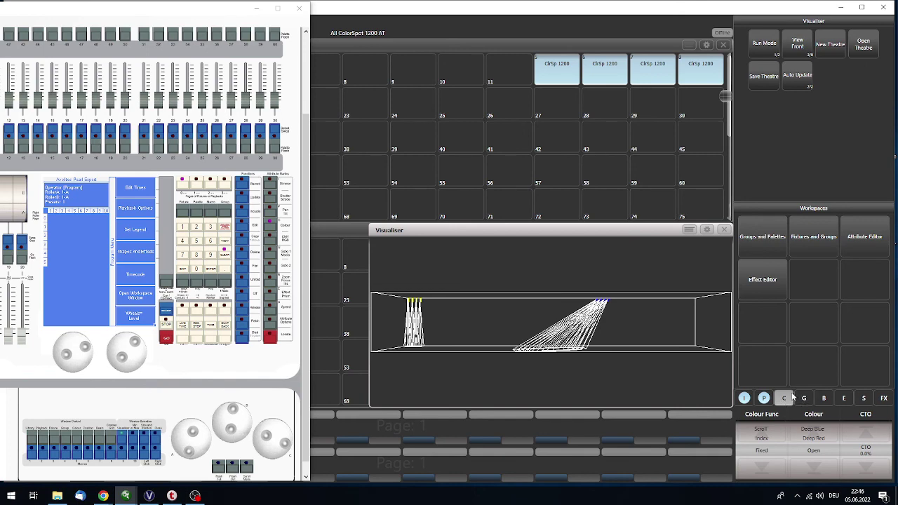
click(788, 400)
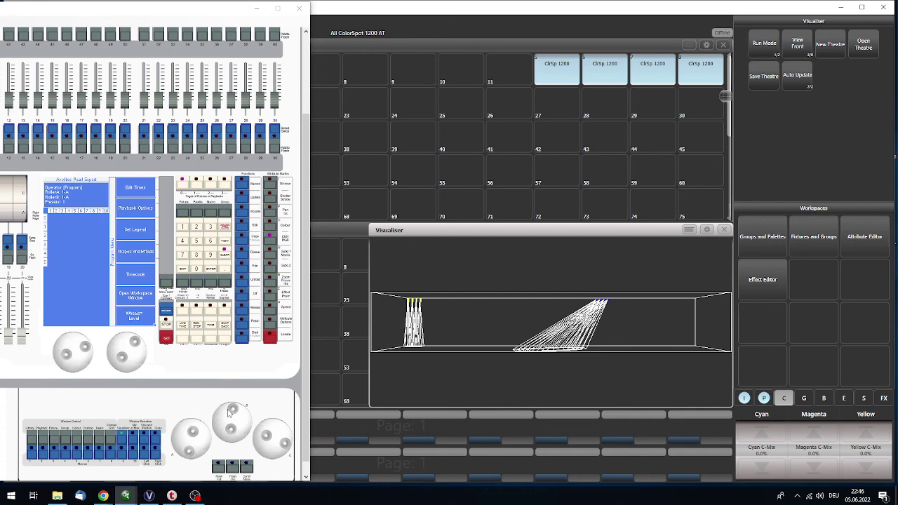
mouse_move(232, 413)
mouse_down()
mouse_move(242, 425)
mouse_move(224, 415)
mouse_move(239, 429)
mouse_move(229, 415)
mouse_up()
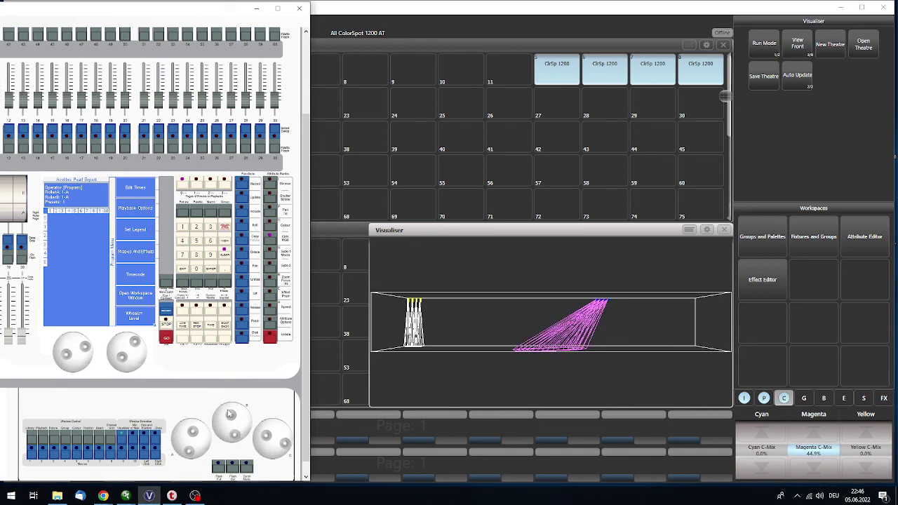